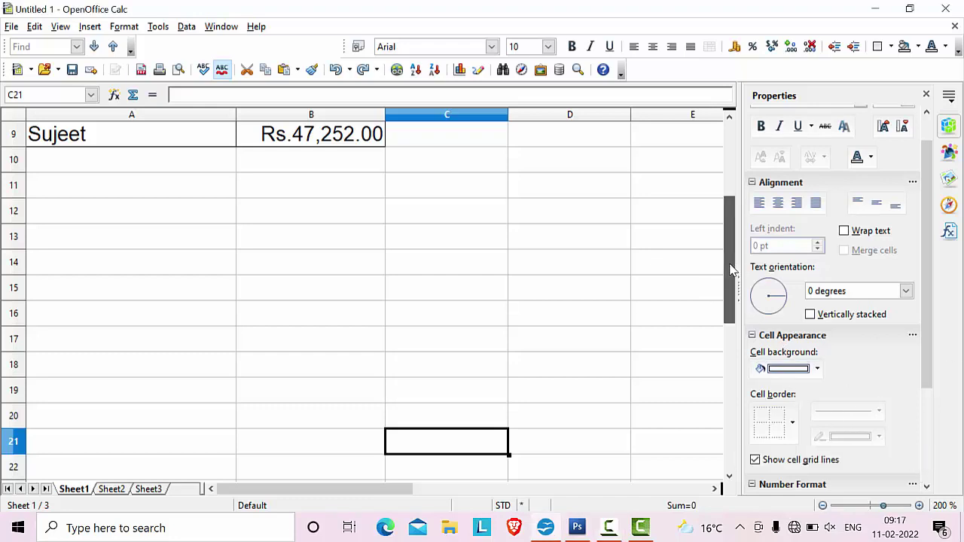
Scroll back to row 1 and select cell A2, the first employee name, Ram.
{"action": "left_click_drag", "start_coordinate": [730, 269], "coordinate": [730, 197]}
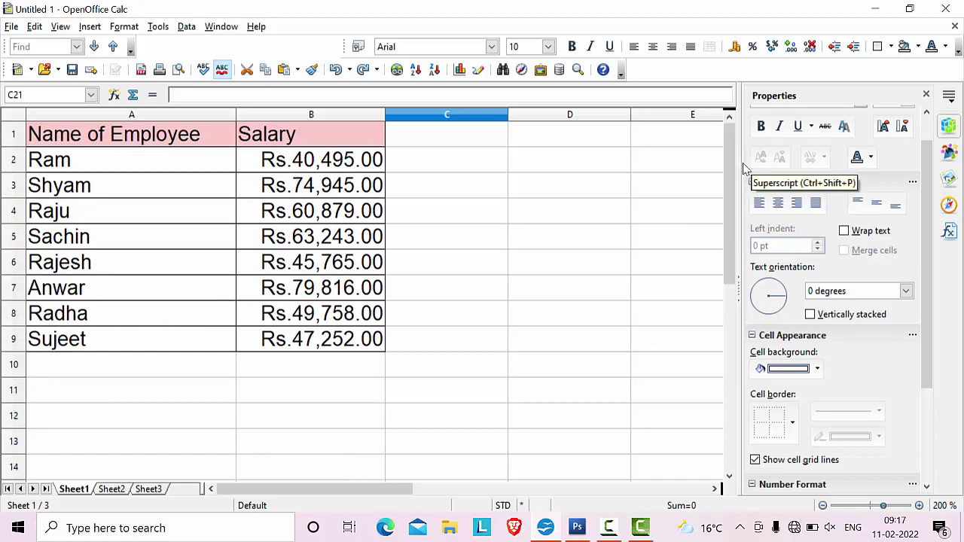
{"action": "left_click", "coordinate": [479, 279]}
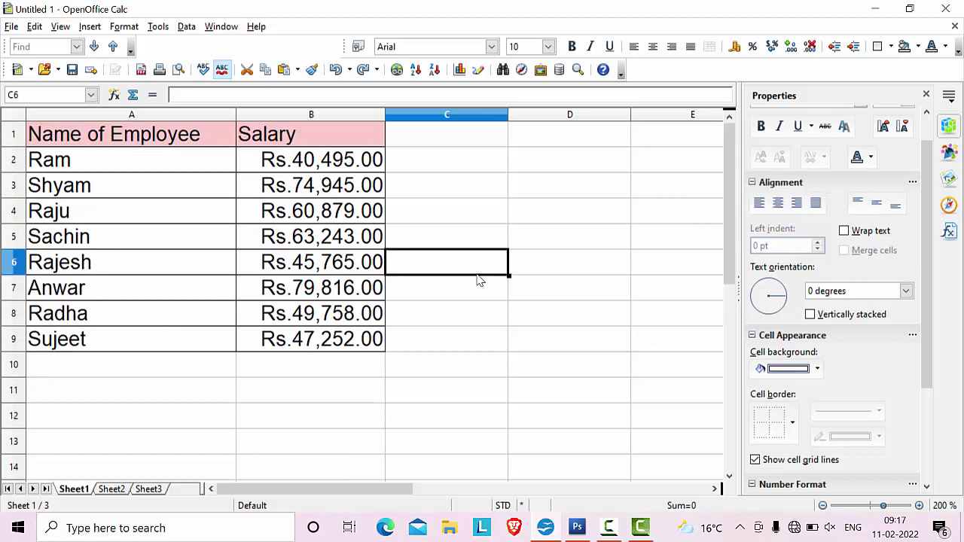
{"action": "left_click", "coordinate": [169, 172]}
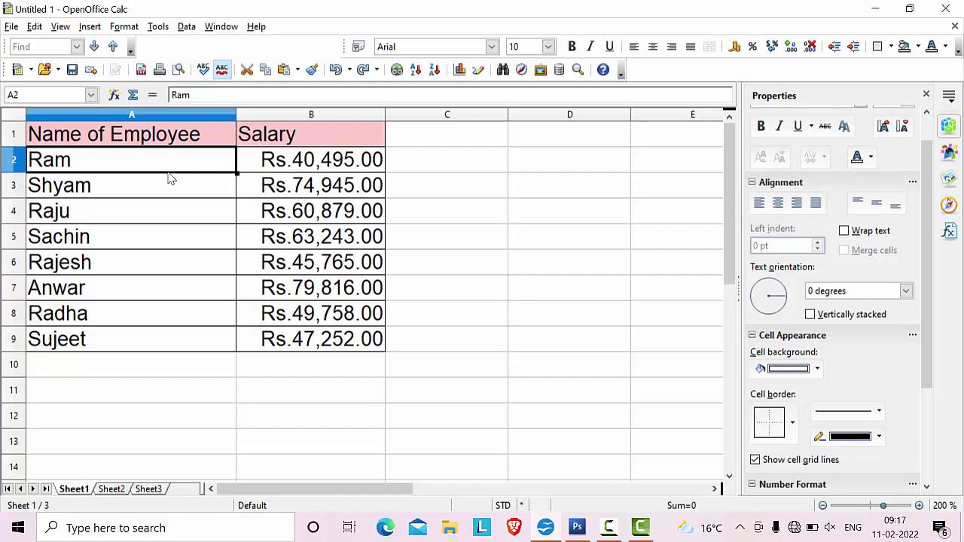
Select header cell A1 and start Data > Pivot Table > Create for the salary table.
{"action": "left_click", "coordinate": [156, 143]}
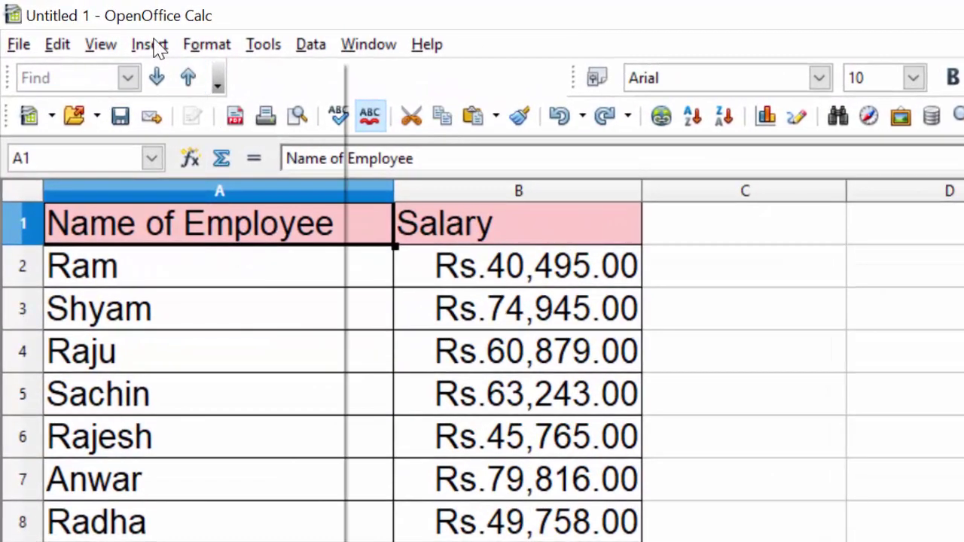
{"action": "left_click", "coordinate": [149, 44]}
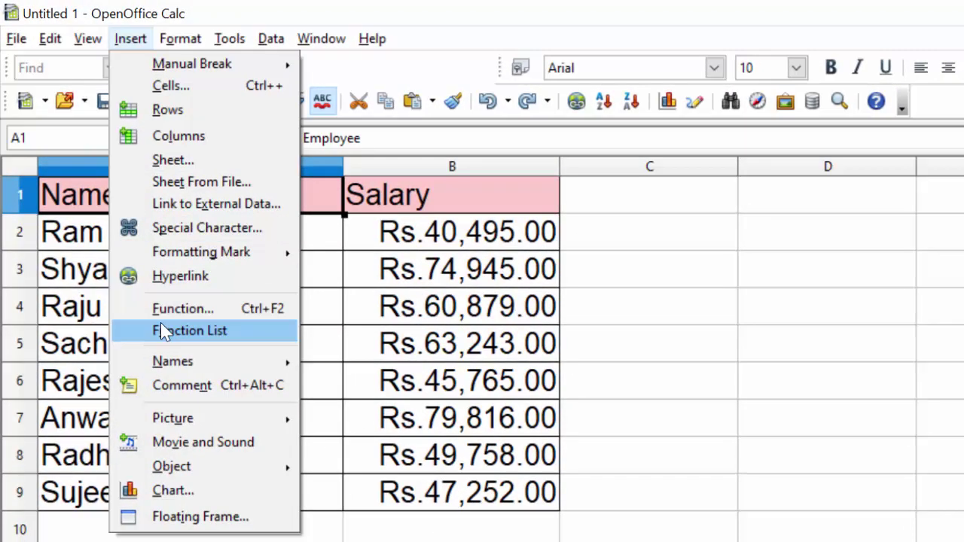
{"action": "left_click", "coordinate": [600, 429]}
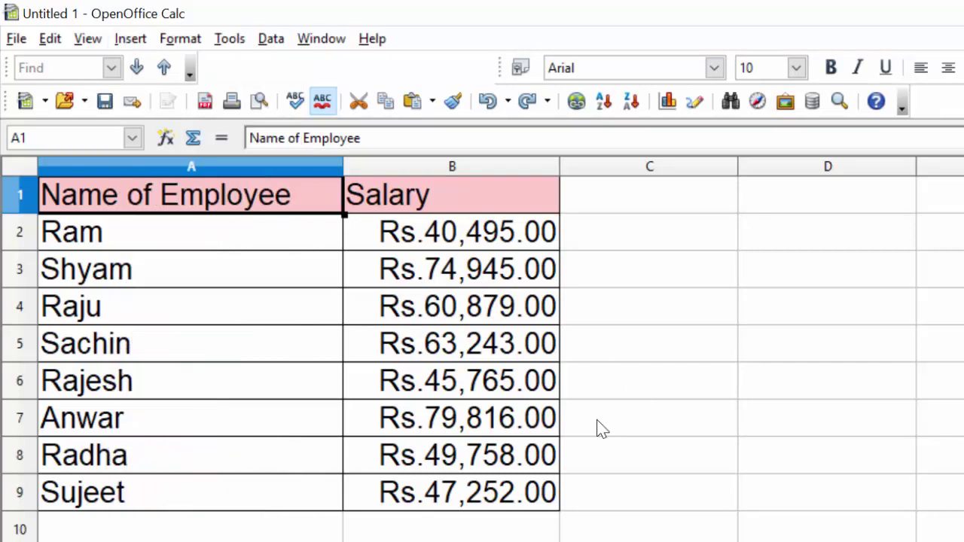
{"action": "left_click", "coordinate": [271, 39]}
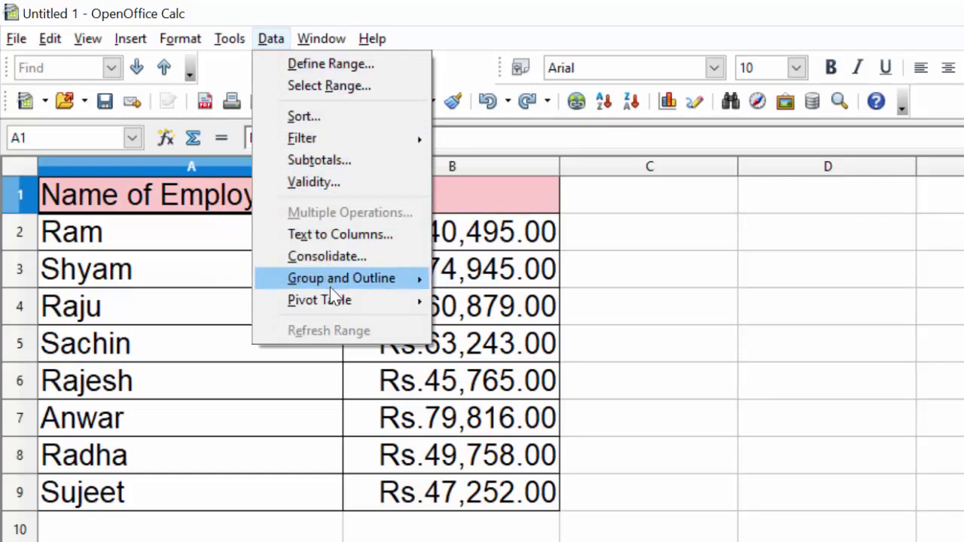
{"action": "mouse_move", "coordinate": [330, 292]}
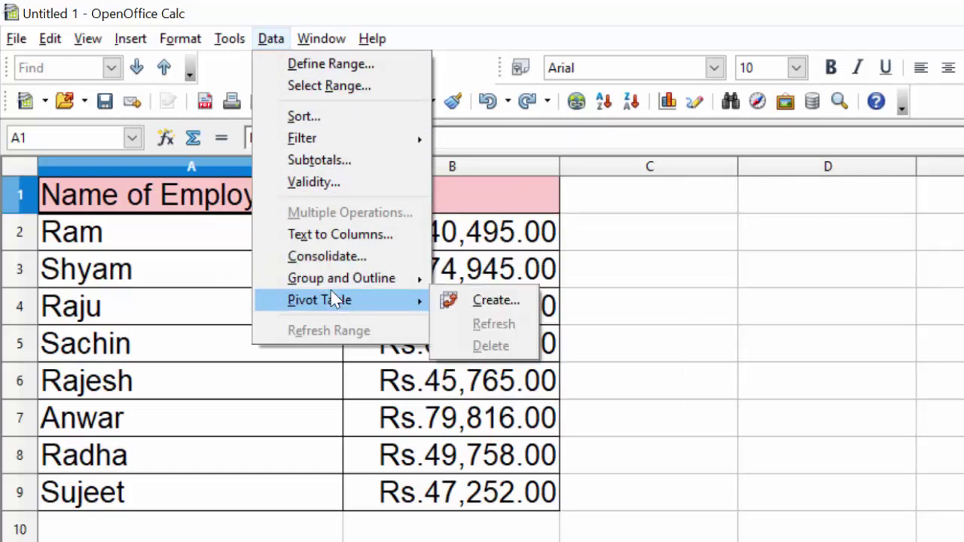
{"action": "left_click", "coordinate": [461, 300]}
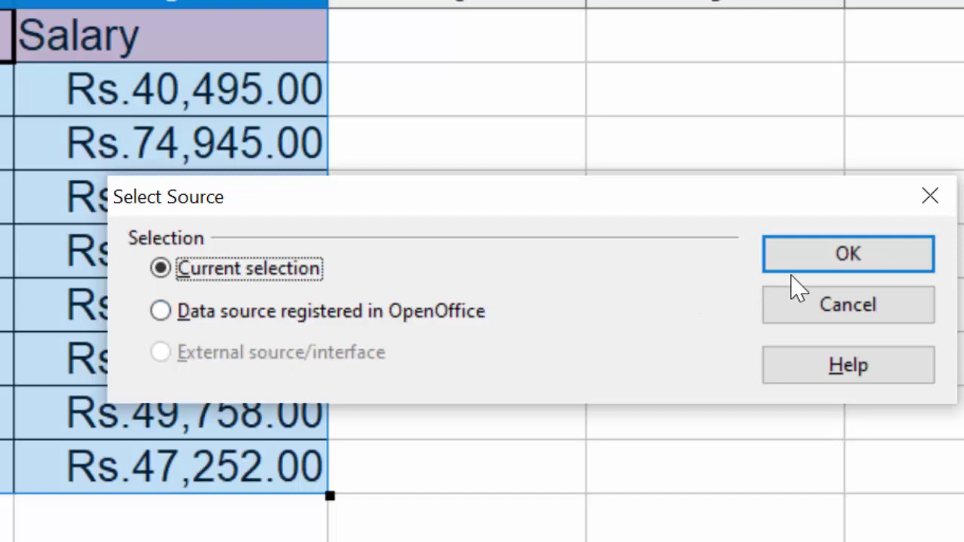
Use the current selection, set Salary as row field and Sum - Salary as data field.
{"action": "left_click", "coordinate": [815, 265]}
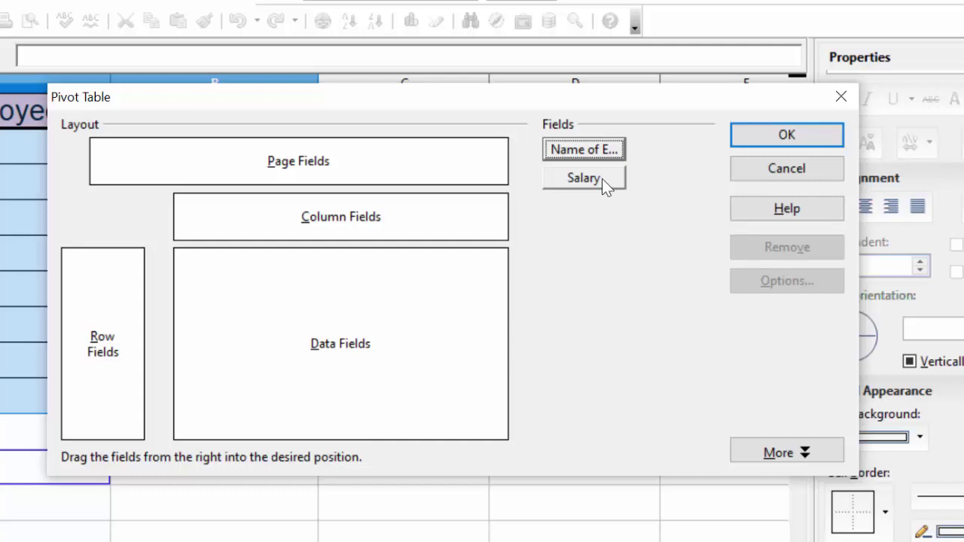
{"action": "left_click_drag", "start_coordinate": [602, 179], "coordinate": [104, 318]}
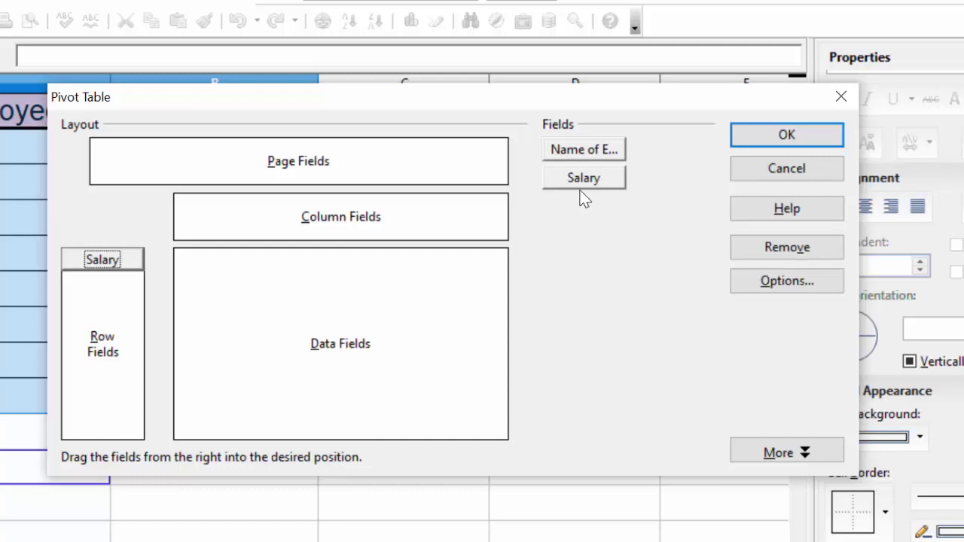
{"action": "left_click_drag", "start_coordinate": [584, 188], "coordinate": [347, 315]}
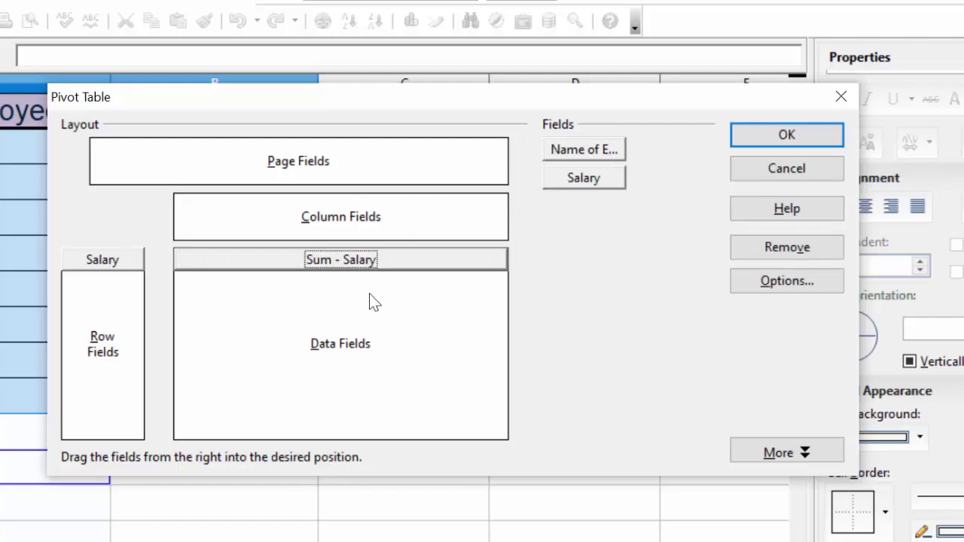
{"action": "left_click", "coordinate": [758, 137]}
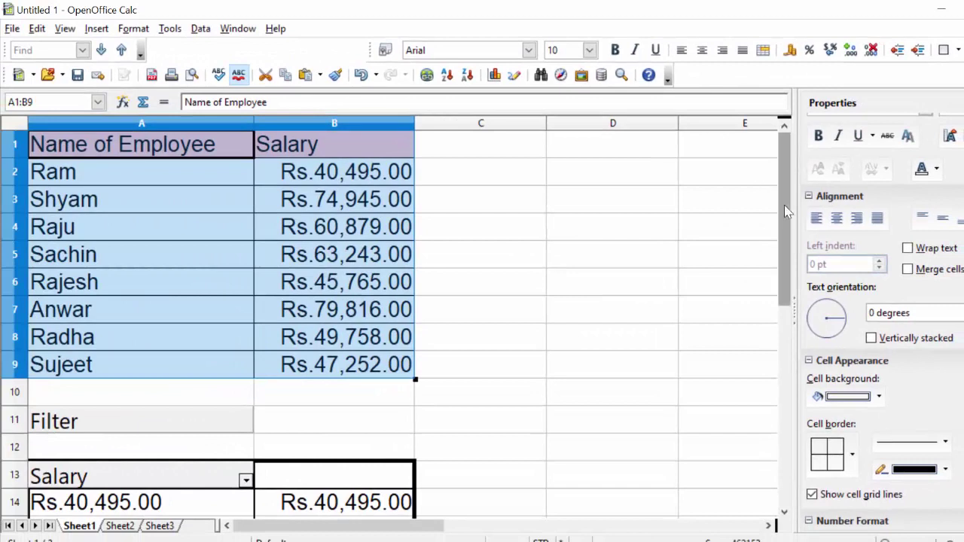
Scroll down to the pivot table and open its Salary field filter list.
{"action": "mouse_move", "coordinate": [787, 218]}
{"action": "left_mouse_down"}
{"action": "mouse_move", "coordinate": [767, 299]}
{"action": "mouse_move", "coordinate": [693, 334]}
{"action": "left_mouse_up"}
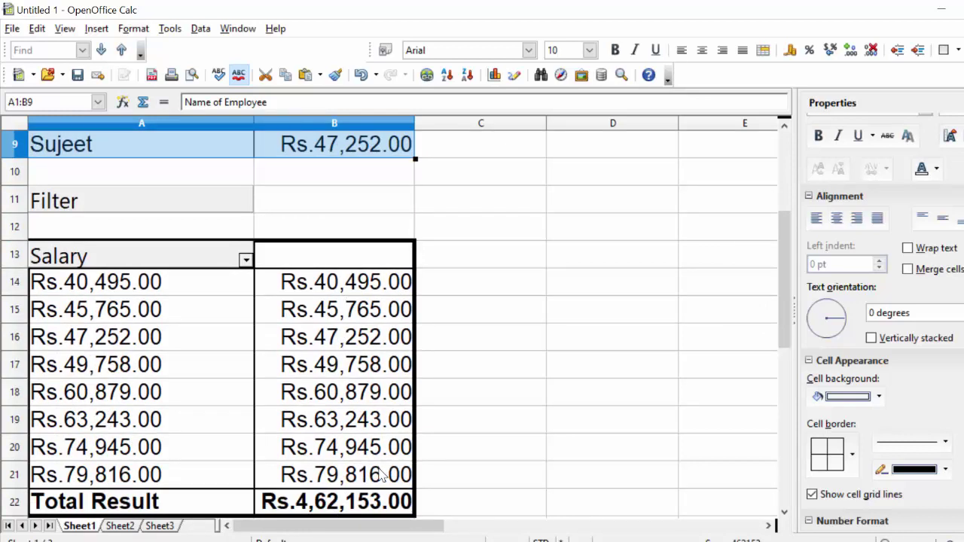
{"action": "left_click", "coordinate": [246, 261]}
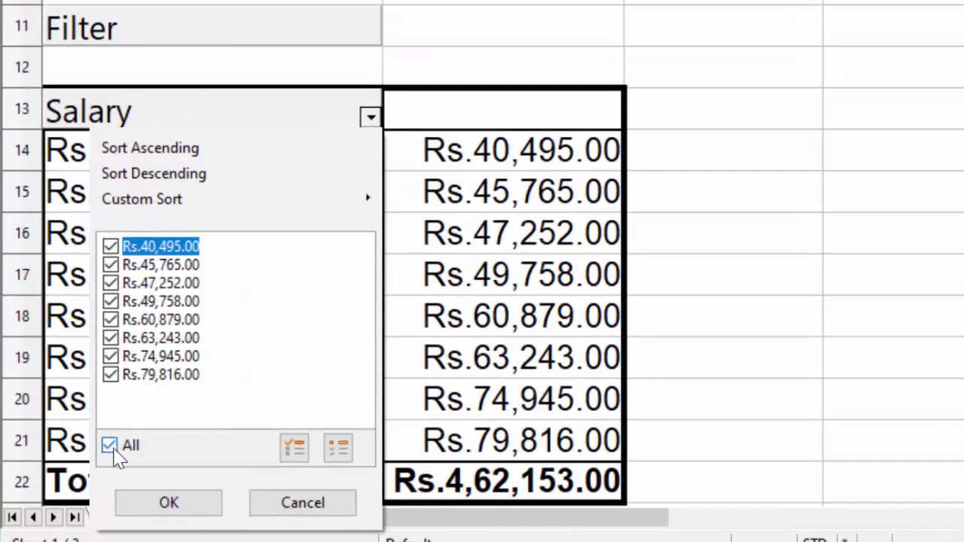
{"action": "left_click", "coordinate": [110, 446]}
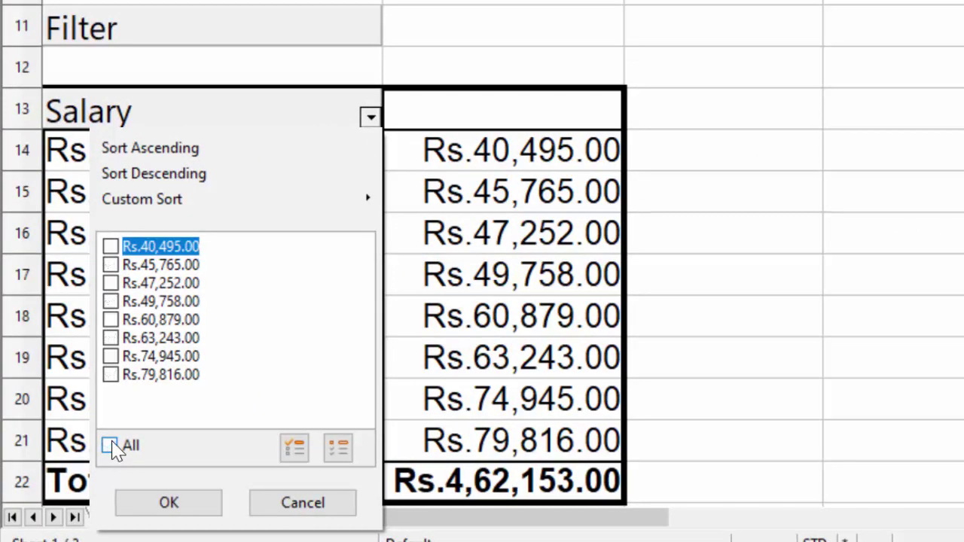
{"action": "left_click", "coordinate": [111, 302]}
{"action": "left_click", "coordinate": [111, 320]}
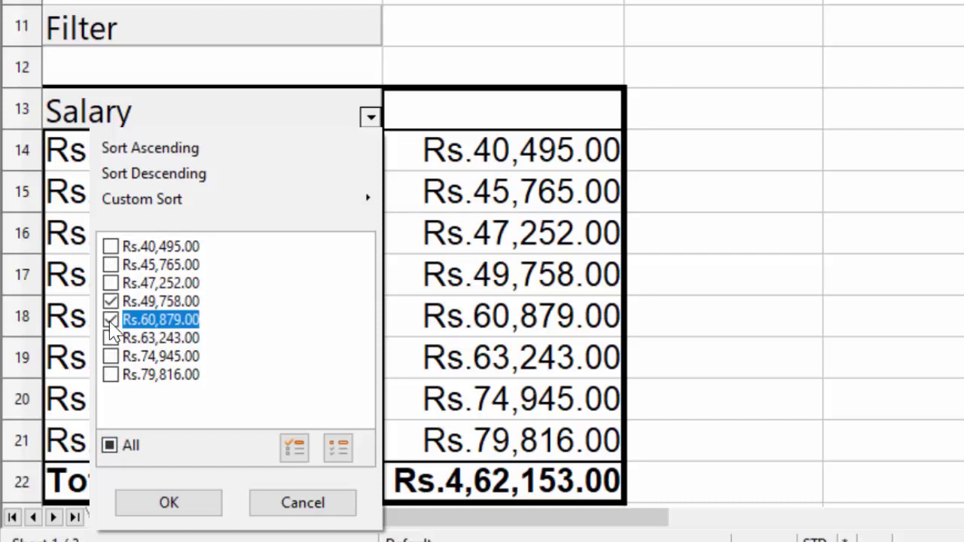
{"action": "left_click", "coordinate": [113, 358]}
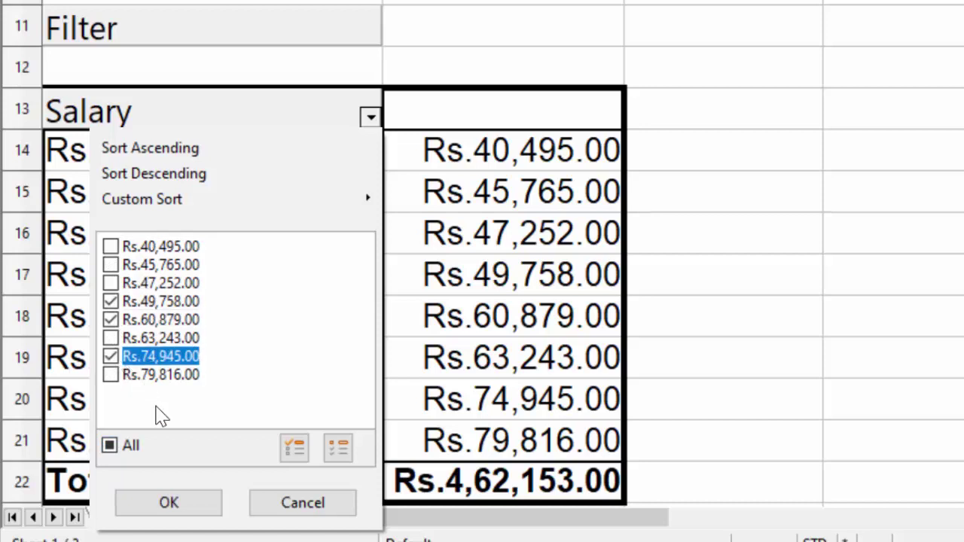
{"action": "left_click", "coordinate": [161, 505]}
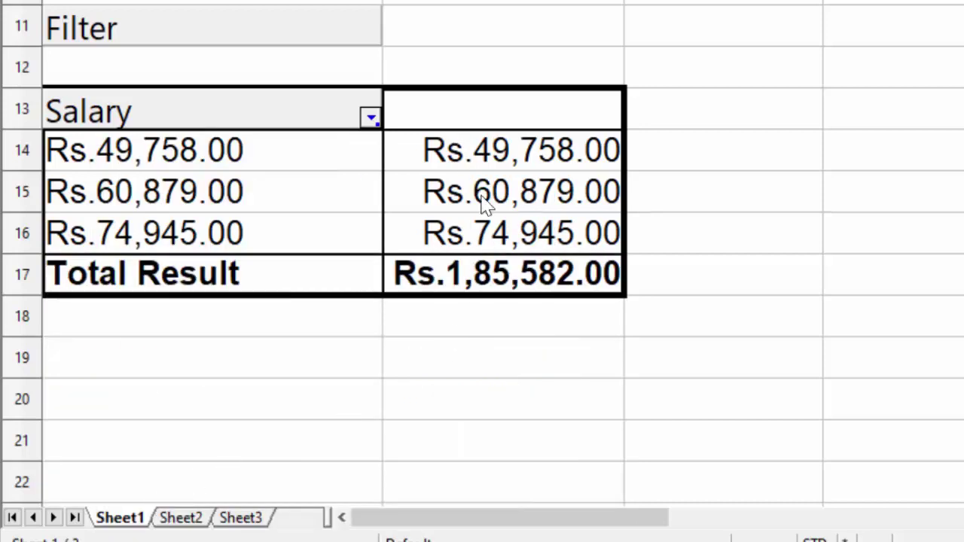
{"action": "left_click", "coordinate": [763, 199]}
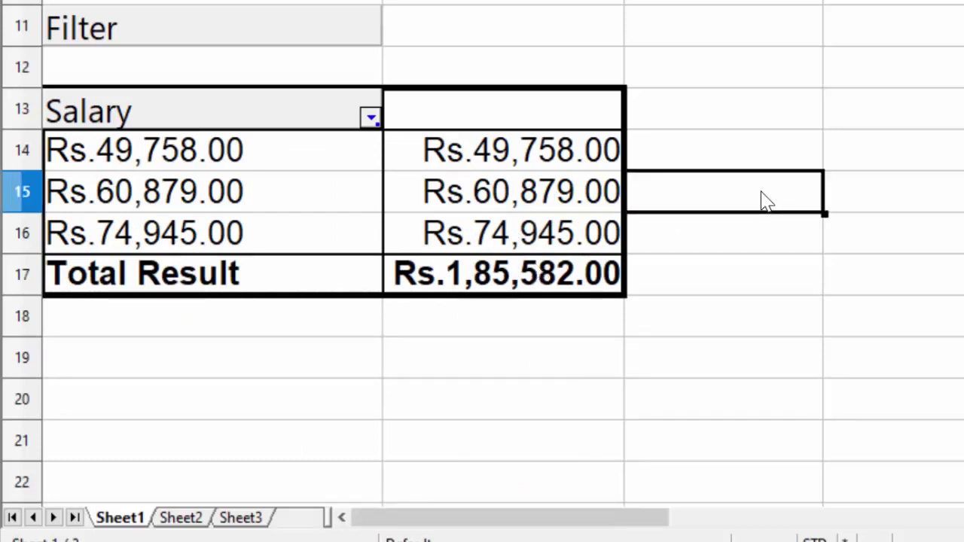
Enter =sum(B14:B16) beside the pivot to total the three filtered salaries, Rs.1,85,582.00.
{"action": "type", "text": "=su"}
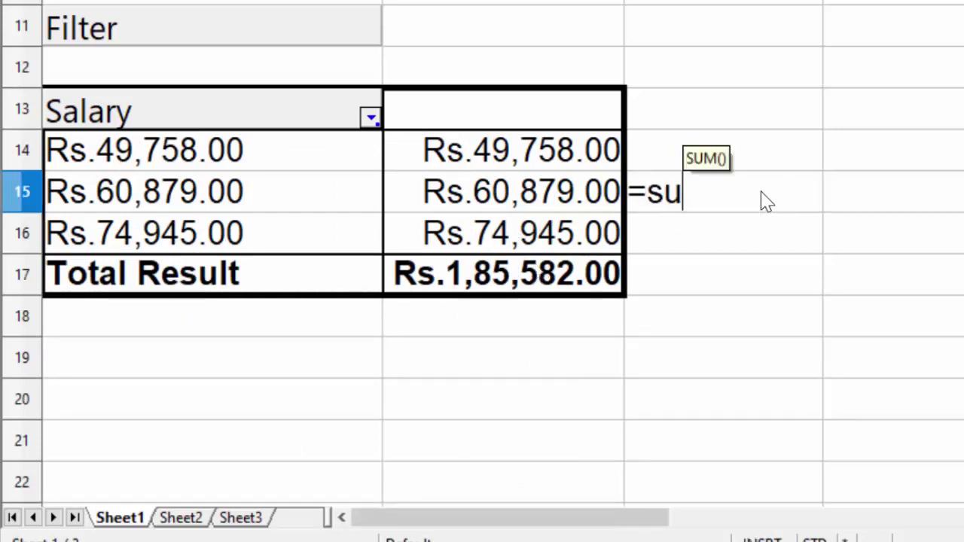
{"action": "type", "text": "m("}
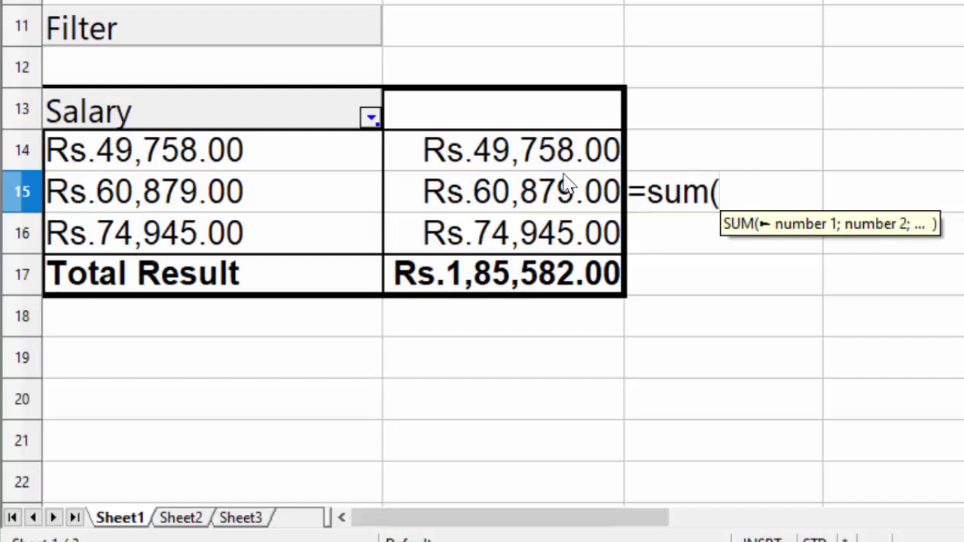
{"action": "left_click", "coordinate": [567, 170]}
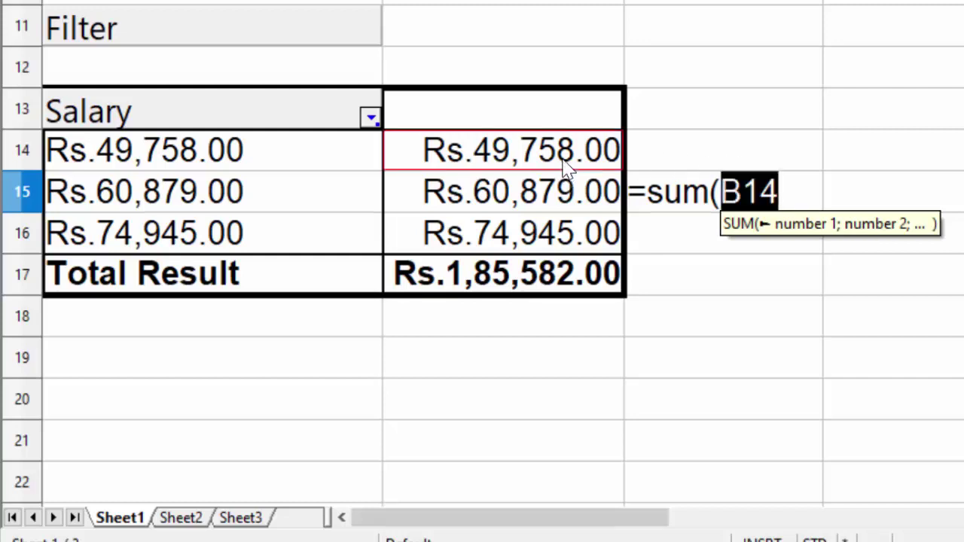
{"action": "left_click_drag", "start_coordinate": [567, 167], "coordinate": [556, 242]}
{"action": "key", "text": "Return"}
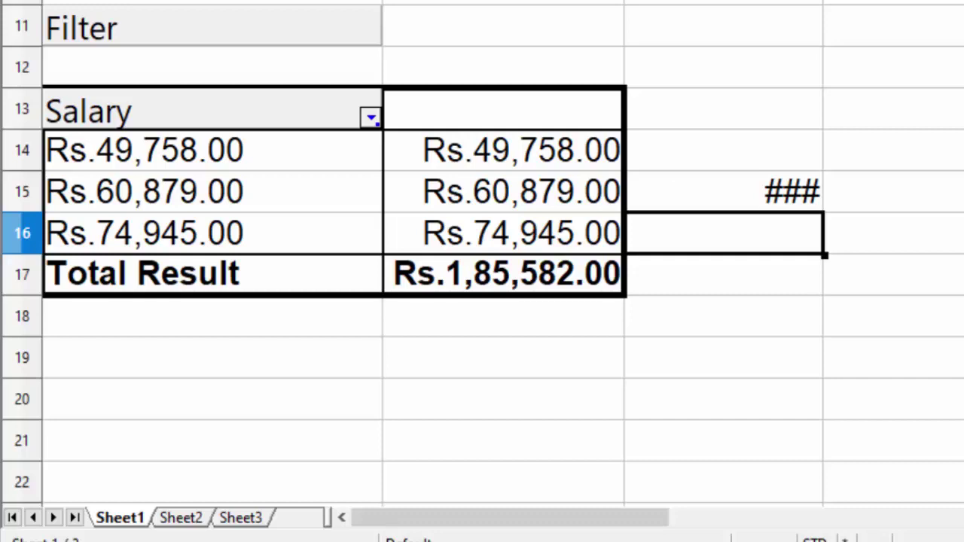
Widen column C so the total shows fully, then select C15 to delete its contents.
{"action": "left_click_drag", "start_coordinate": [824, 2], "coordinate": [858, 2]}
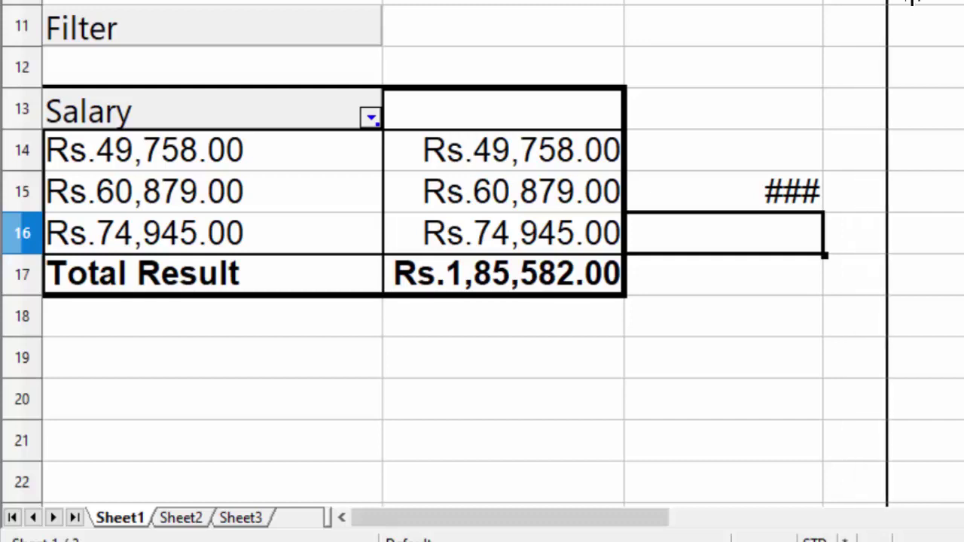
{"action": "left_click_drag", "start_coordinate": [858, 2], "coordinate": [920, 8]}
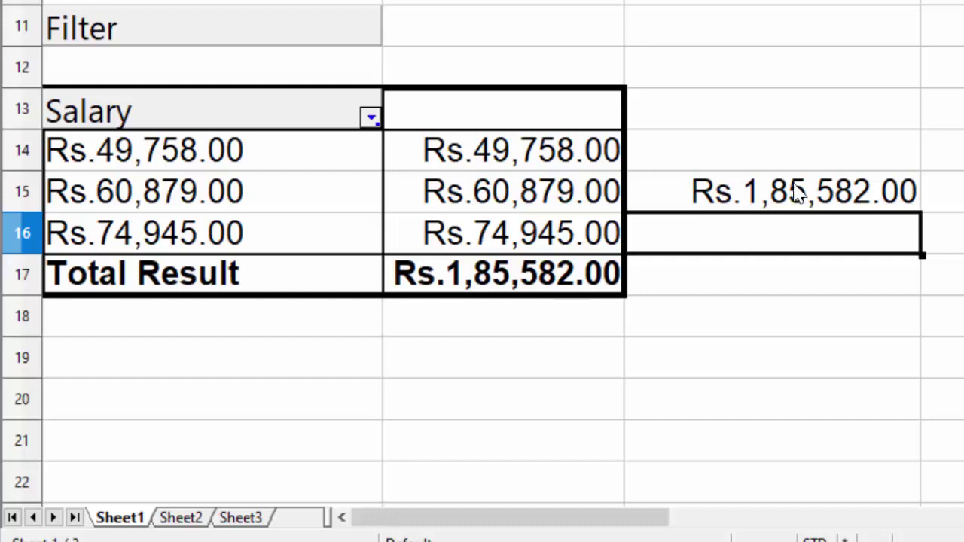
{"action": "left_click", "coordinate": [797, 193]}
{"action": "key", "text": "BackSpace"}
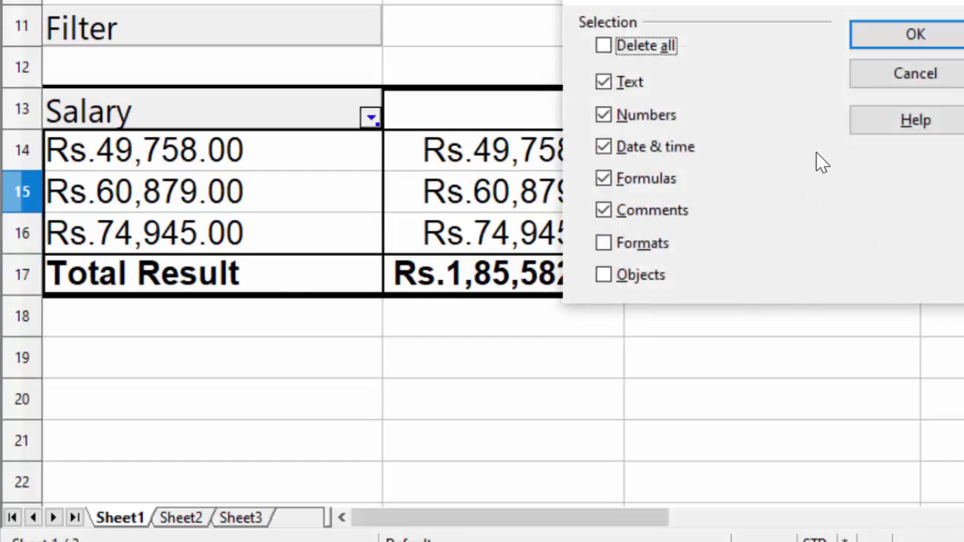
Clear the temporary total and tick All in the Salary filter to show all eight salaries.
{"action": "left_click", "coordinate": [936, 34]}
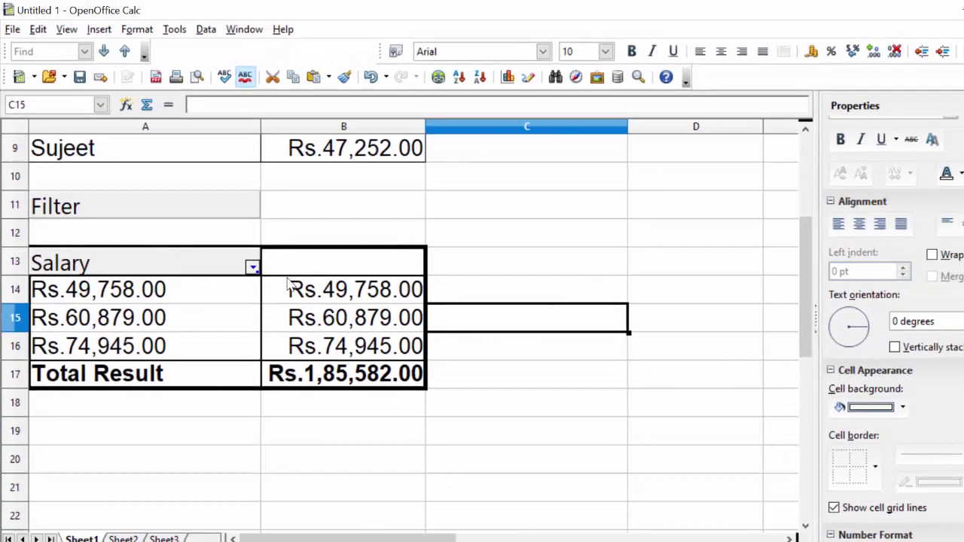
{"action": "left_click", "coordinate": [253, 268]}
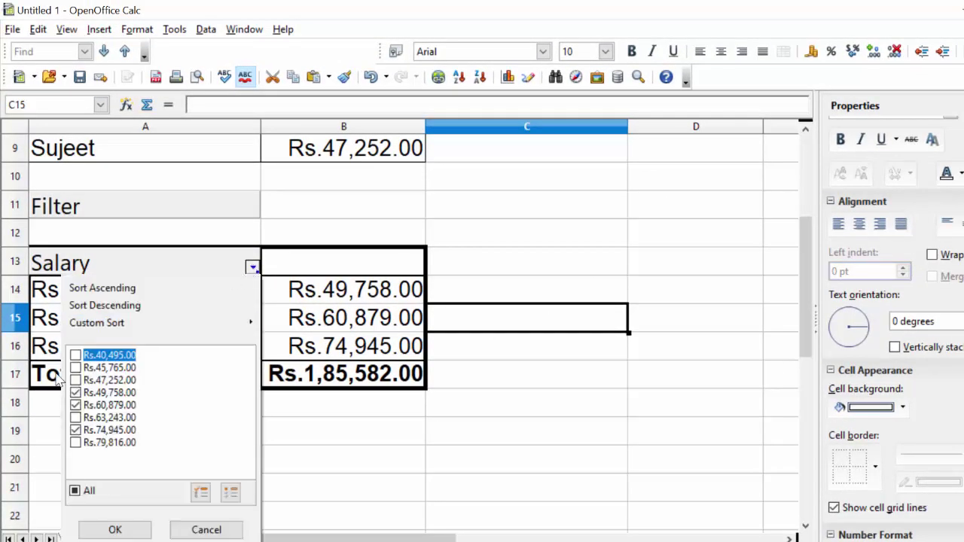
{"action": "left_click", "coordinate": [74, 490]}
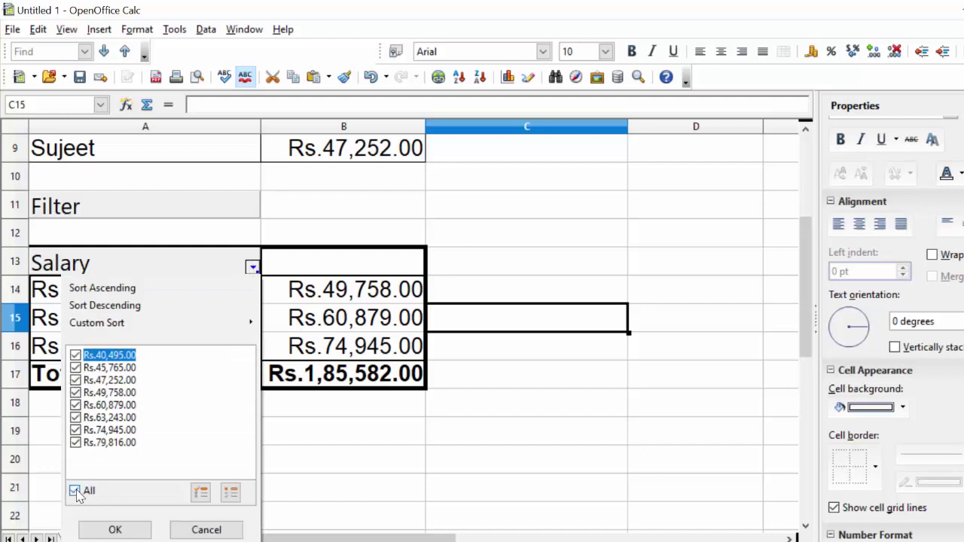
{"action": "left_click", "coordinate": [111, 530]}
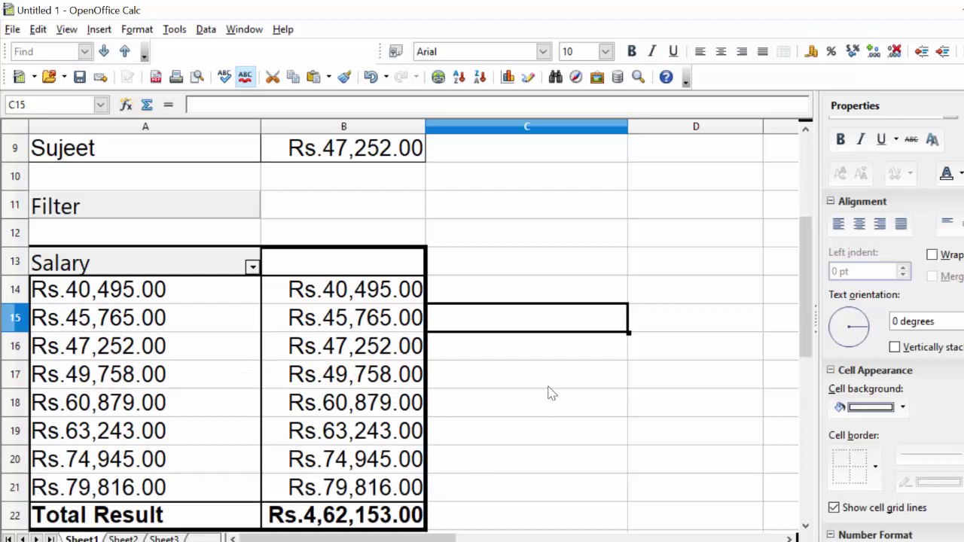
Enter =sum(B14:B21) in C16 to total all eight pivot salaries, Rs.4,62,153.00.
{"action": "left_click", "coordinate": [543, 358]}
{"action": "type", "text": "=s"}
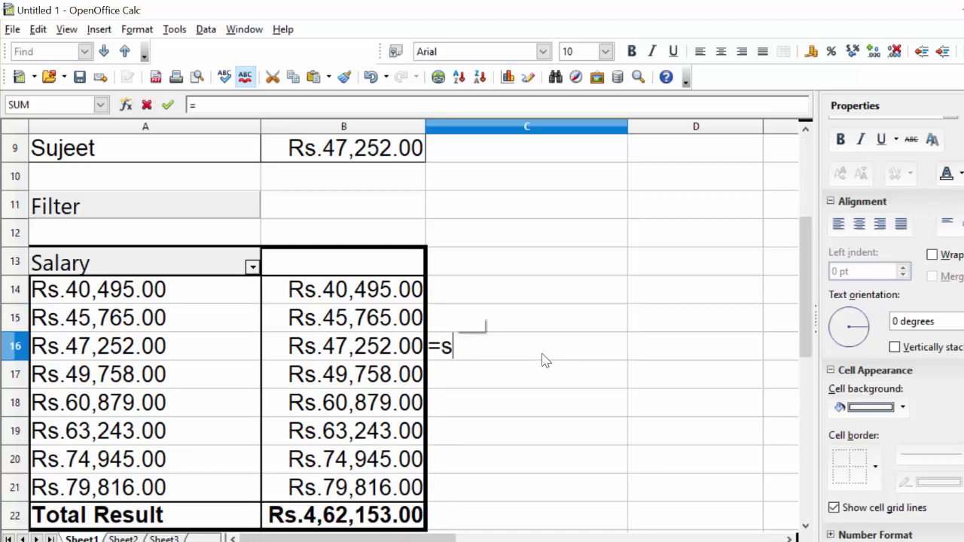
{"action": "type", "text": "um"}
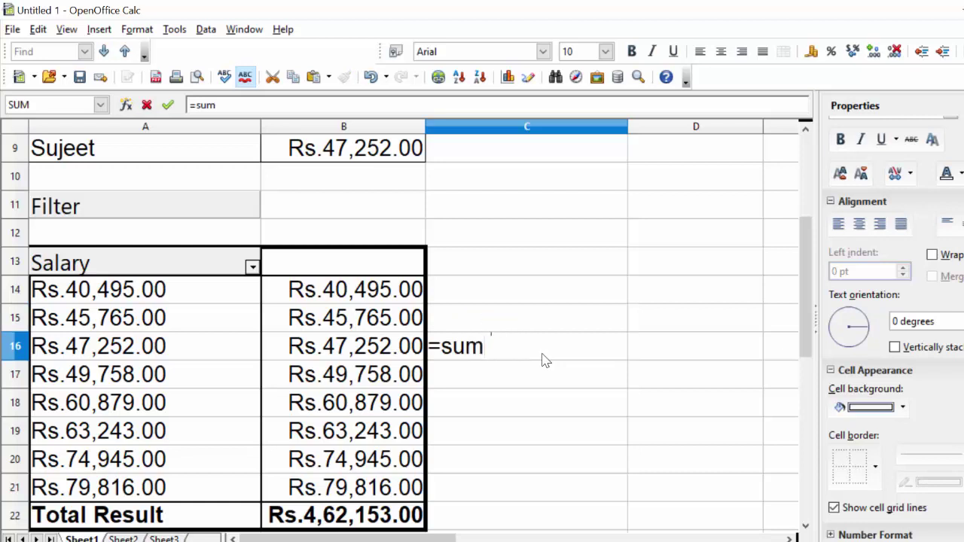
{"action": "type", "text": "("}
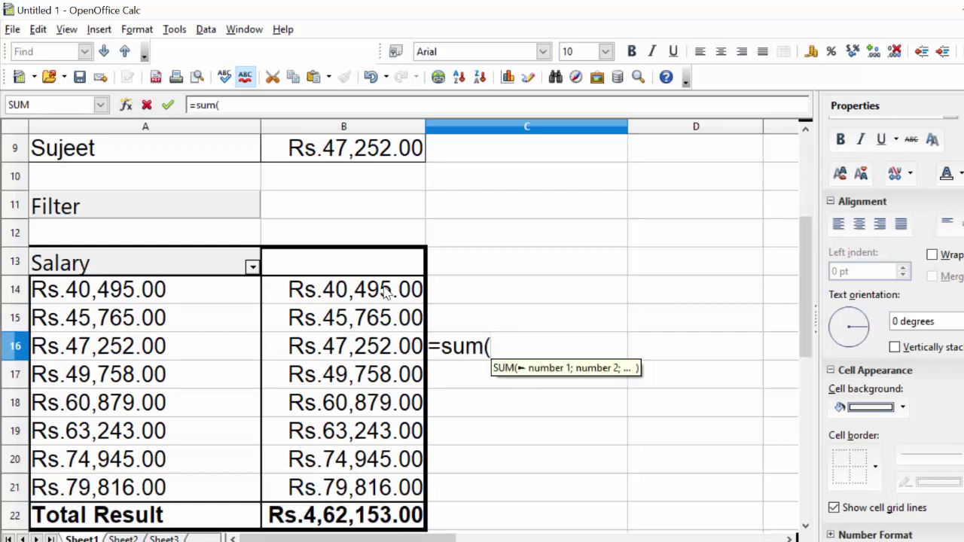
{"action": "left_click_drag", "start_coordinate": [385, 294], "coordinate": [379, 480]}
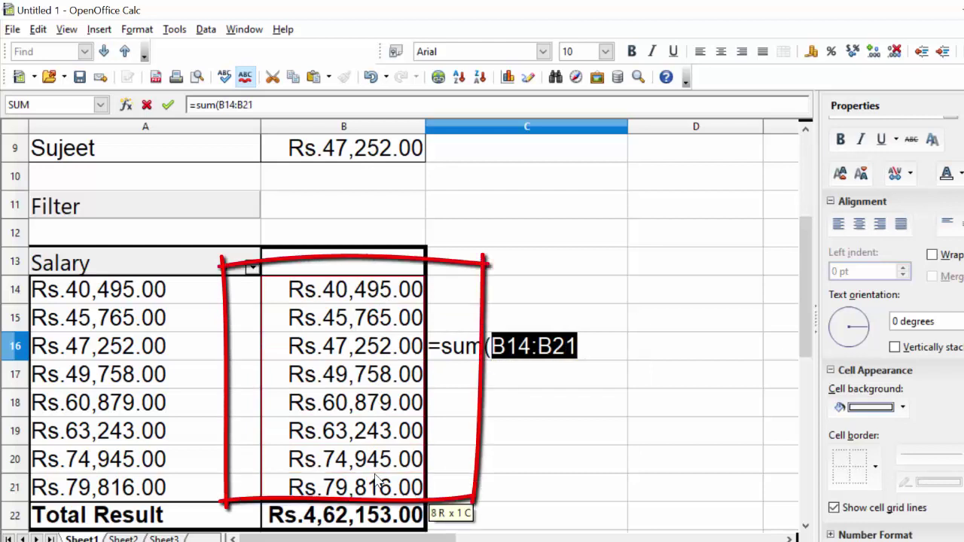
{"action": "type", "text": ")"}
{"action": "key", "text": "Return"}
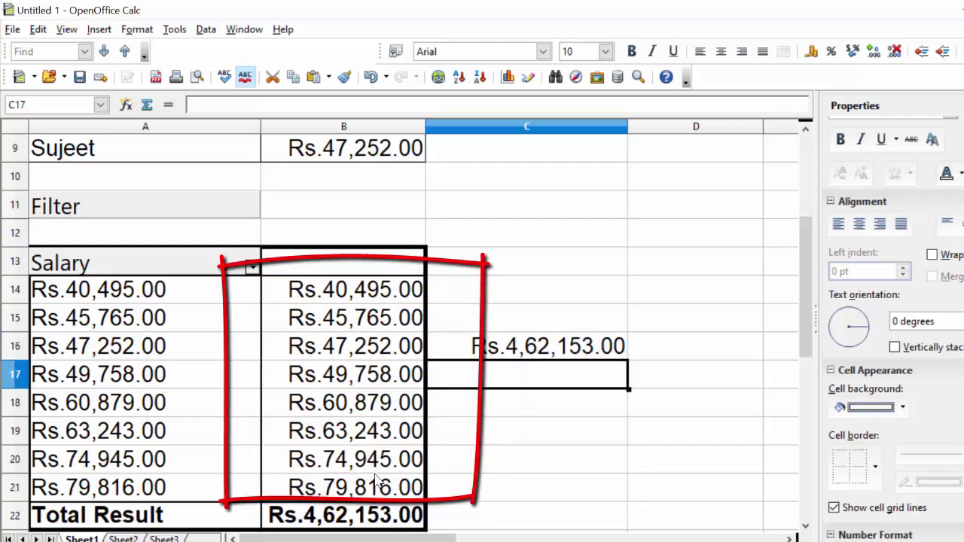